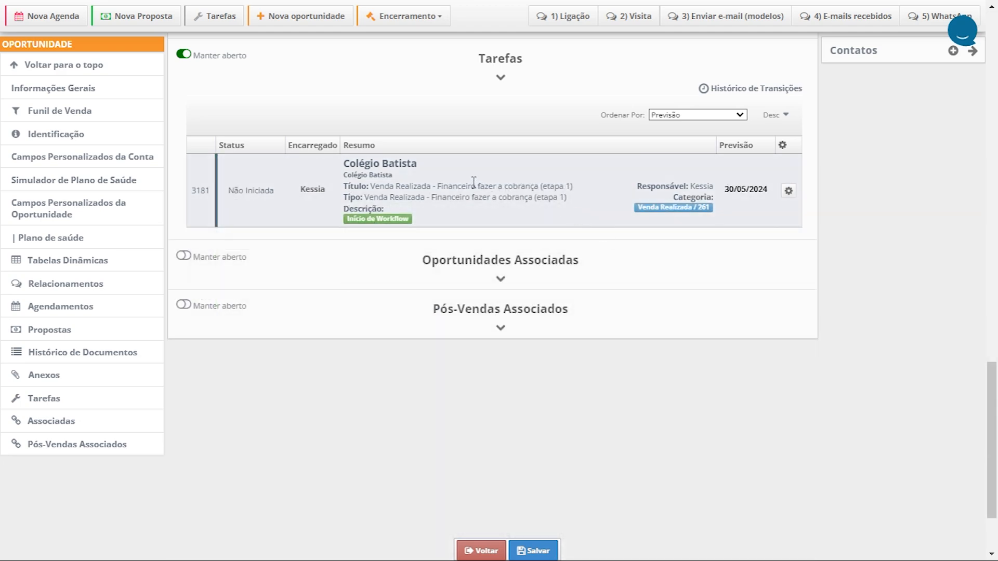
- Mark the Colégio Batista task "Venda Realizada - Financeiro fazer a cobrança (etapa 1)" as completed and confirm its completion
click(255, 195)
click(300, 171)
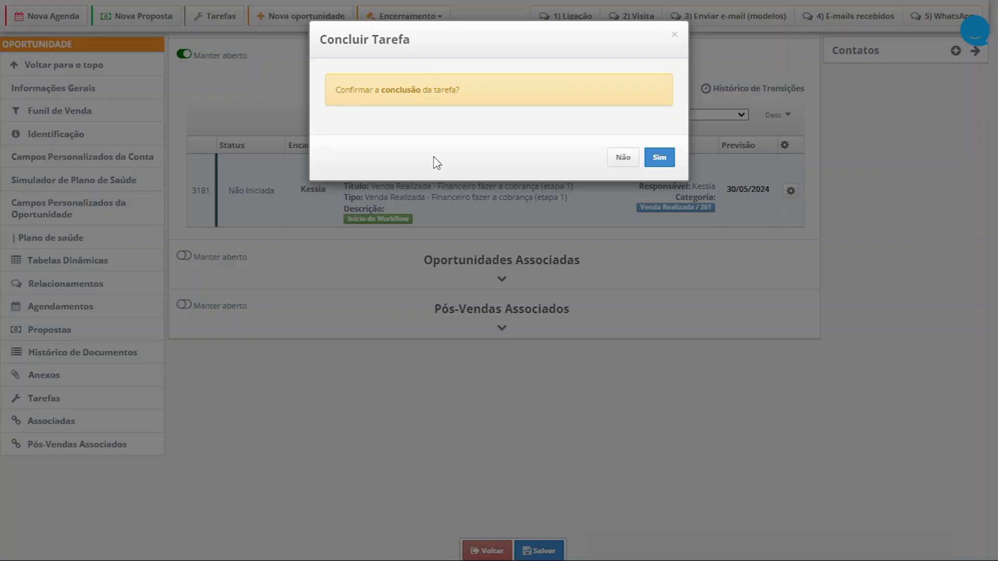
click(657, 156)
- Assign a person in charge to the related task "Venda Realizada - Passar o cliente para pós-venda (etapa 2)" and save it
click(316, 158)
text(k)
click(279, 218)
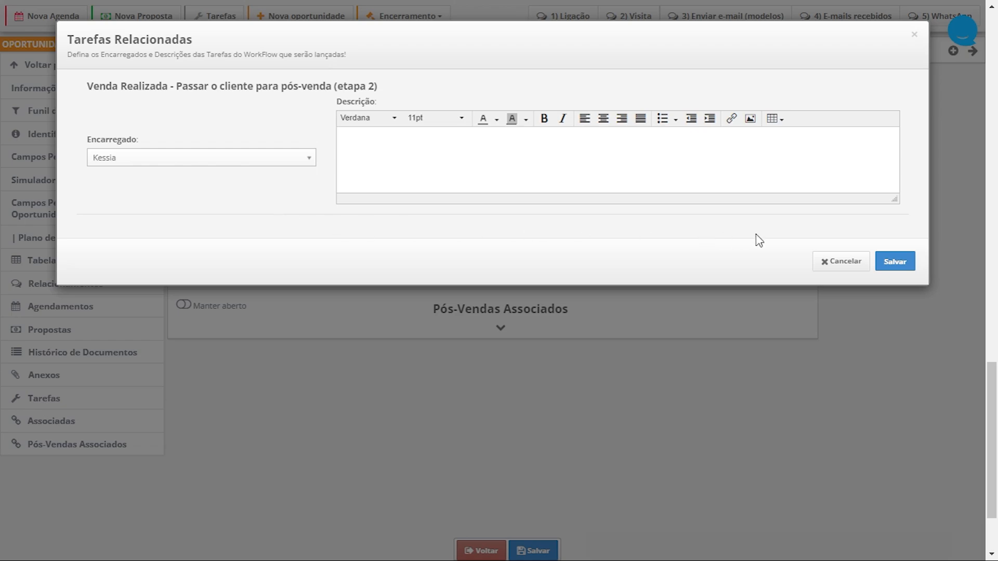
click(895, 262)
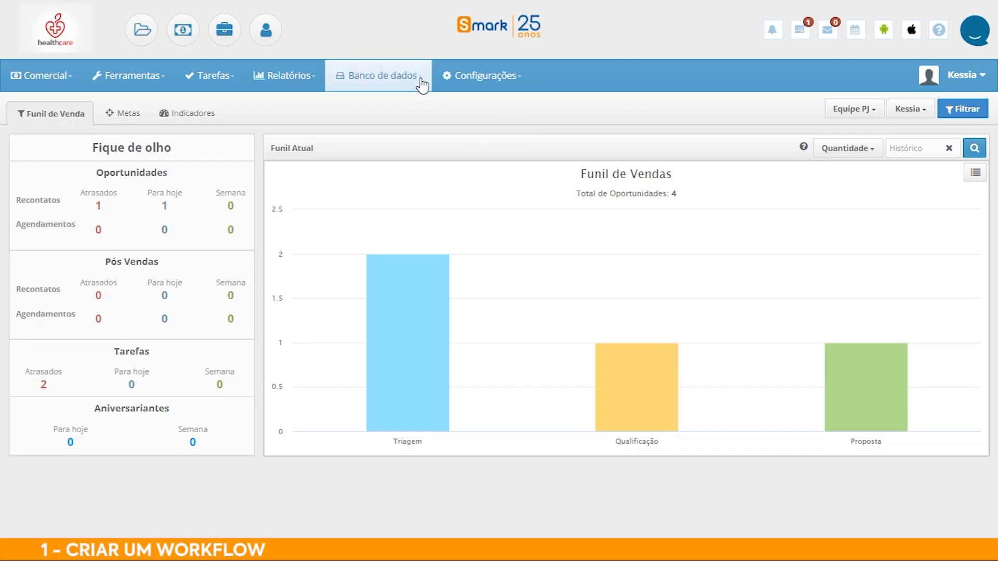
- Add a workflow title named "Venda Realizada" to the database and save it
click(419, 81)
scroll(409, 134, down, 1)
click(375, 536)
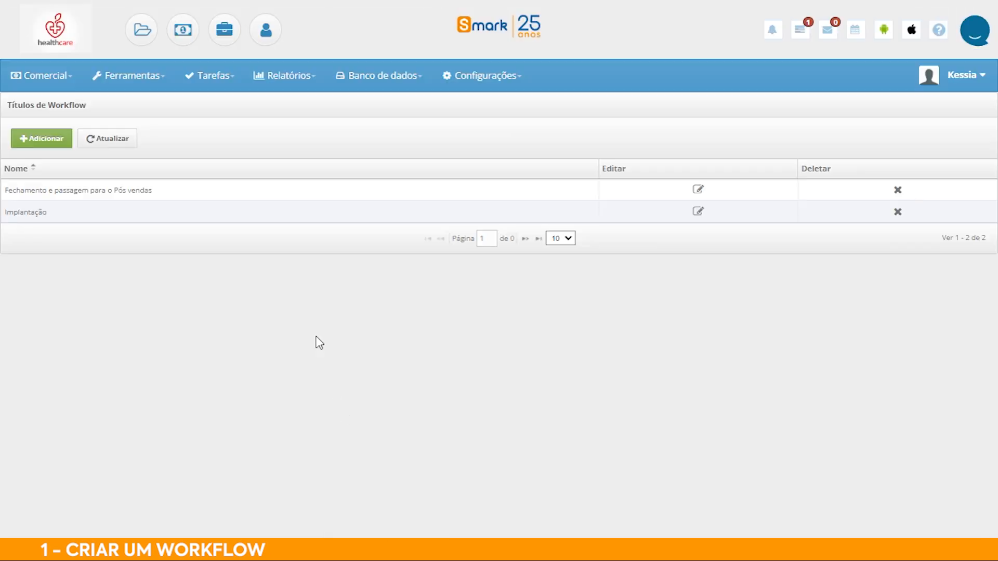
click(58, 140)
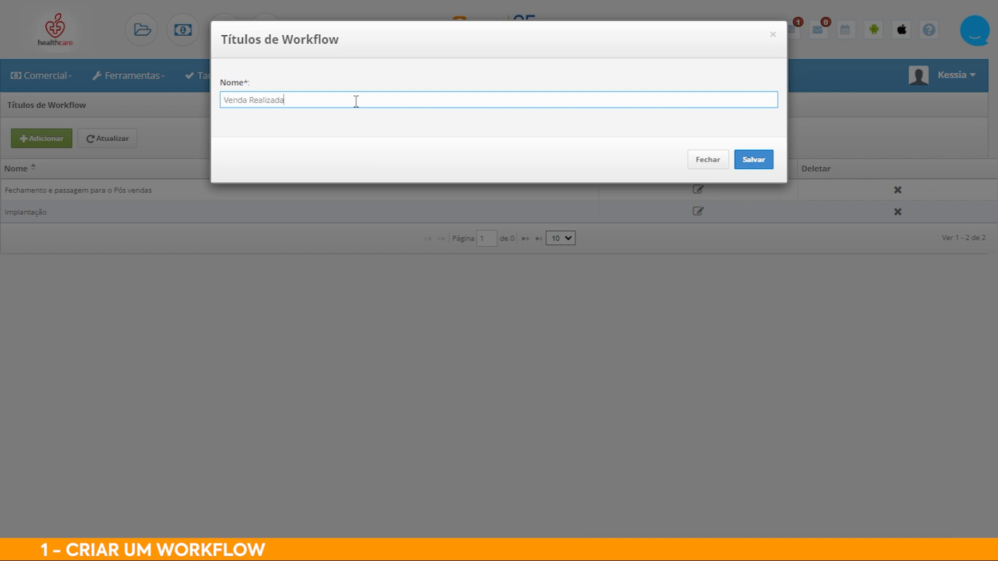
click(753, 160)
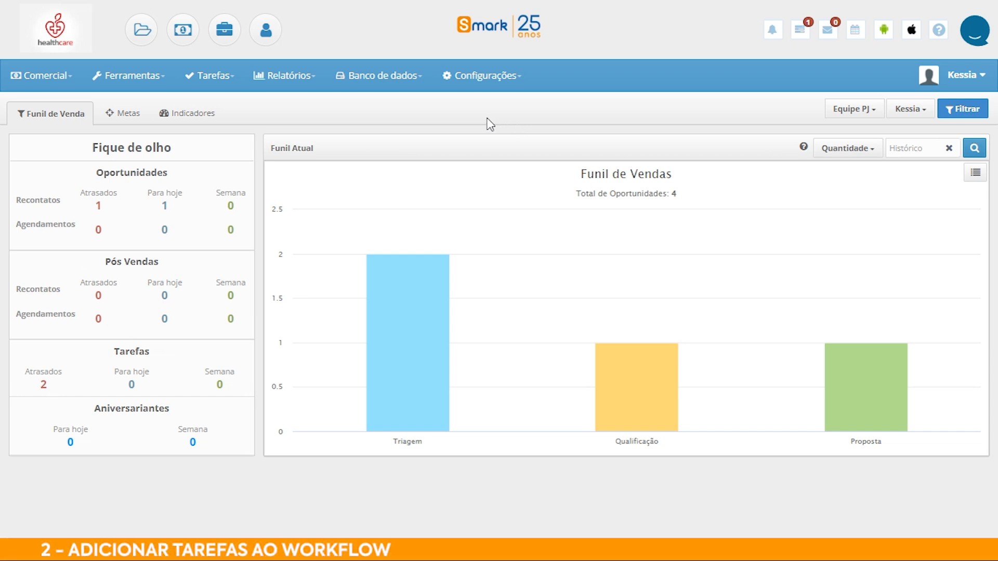
- Start a new task type in the database named "Venda Realizada - Financeiro fazer a cobrança (etapa 1)"
click(426, 87)
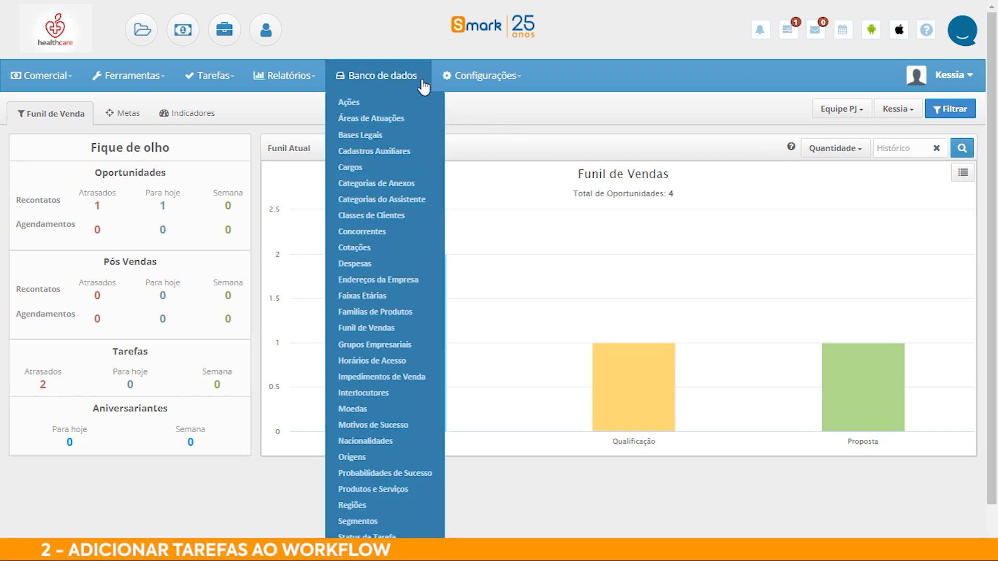
scroll(411, 312, down, 2)
click(441, 520)
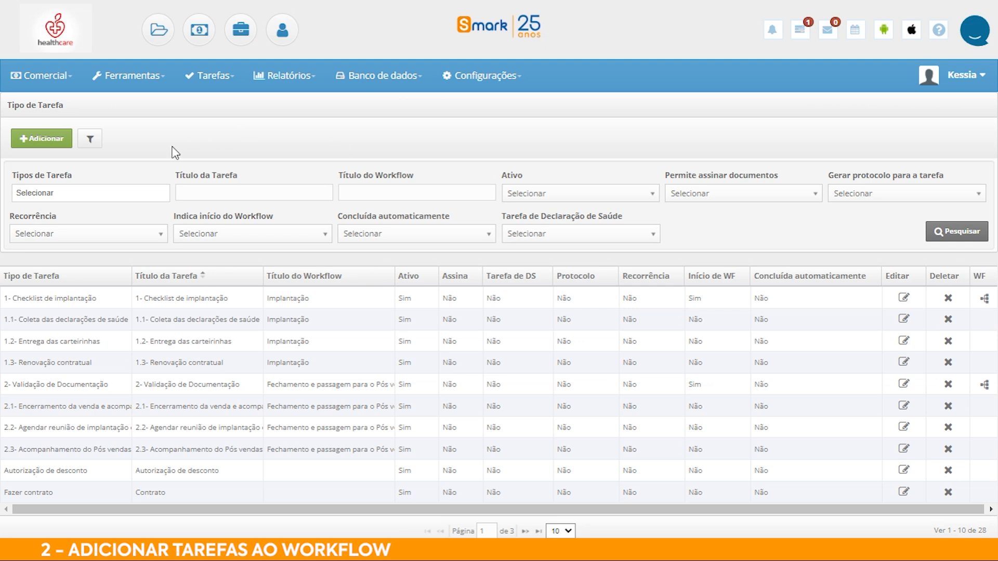
click(50, 144)
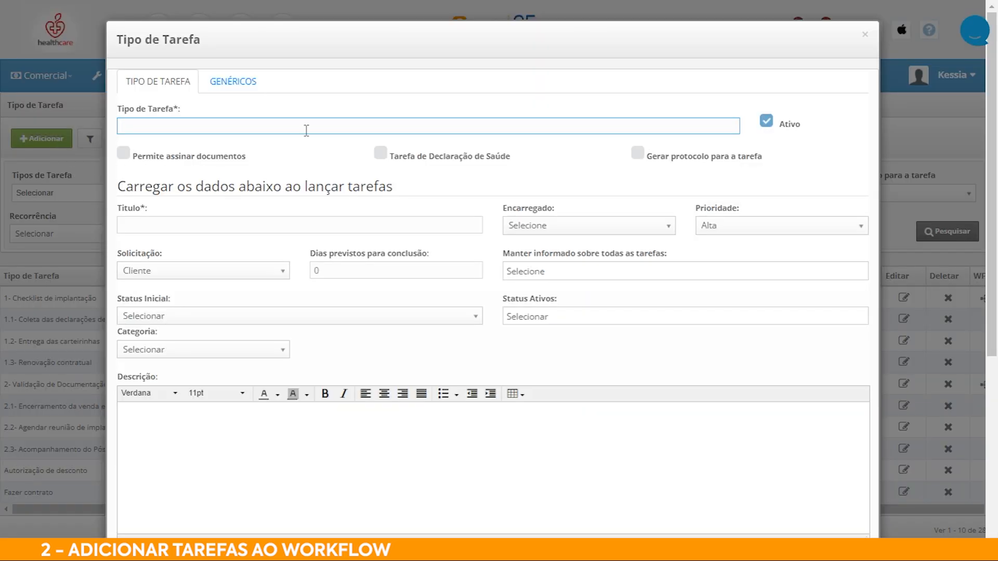
text(Venda Realizada - Financeiro fazer a cobranç)
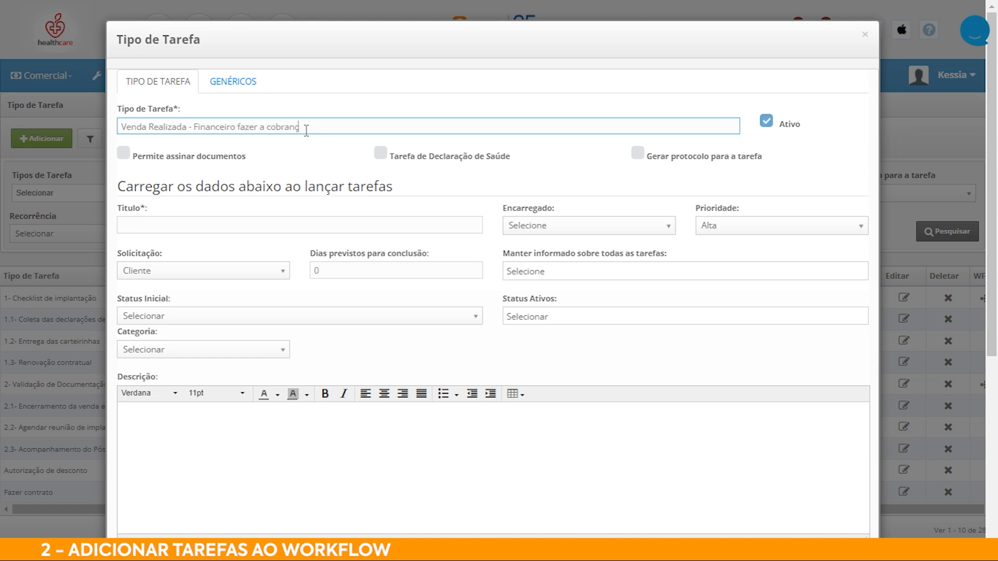
text(a etapa)
- Enter the title "Venda Realizada - Financeiro fazer a cobrança (etapa 1)" and set the expected days for completion to 2
click(283, 226)
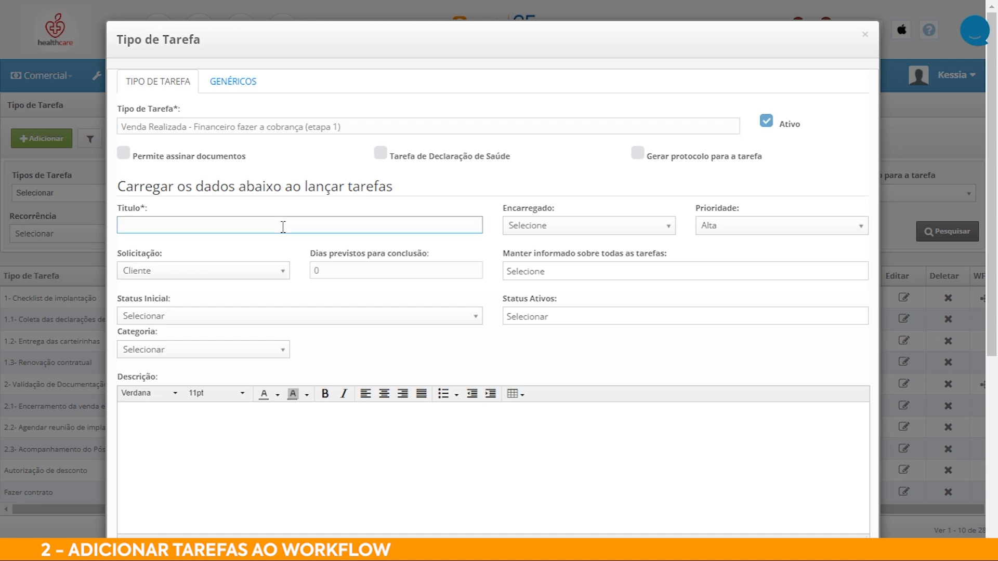
text(Venda Realizada - Financeiro fazer a cobrança (etapa 1))
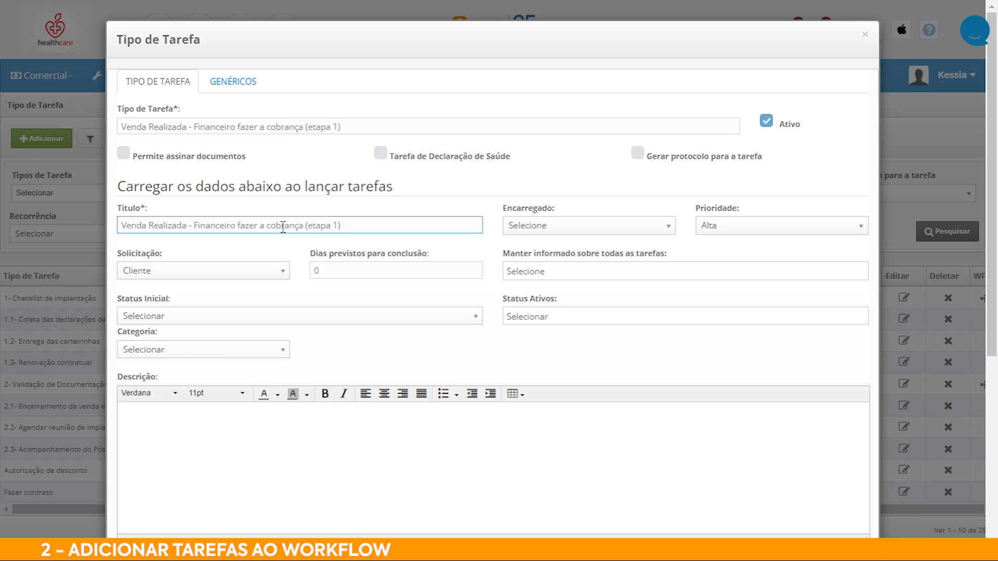
click(341, 266)
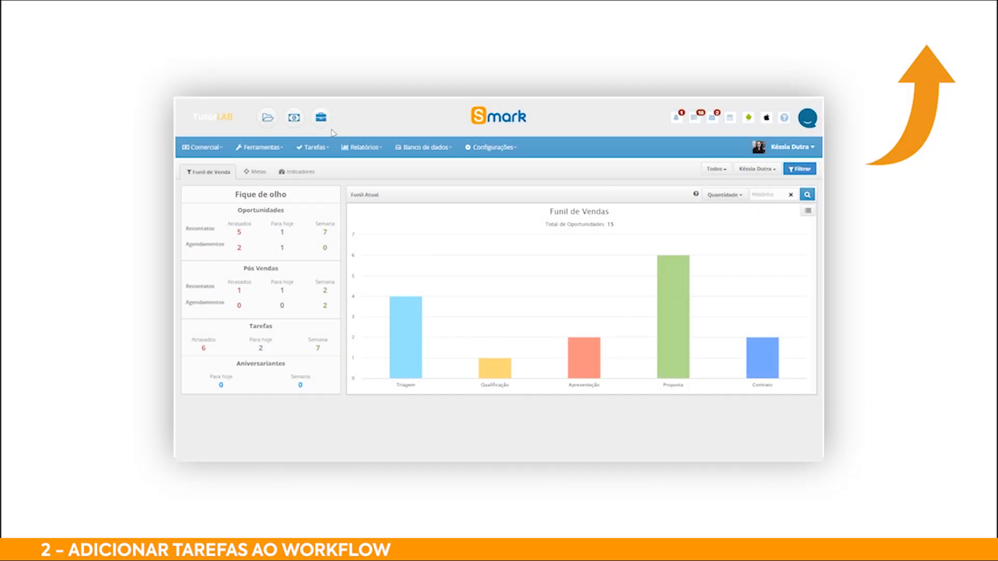
click(265, 127)
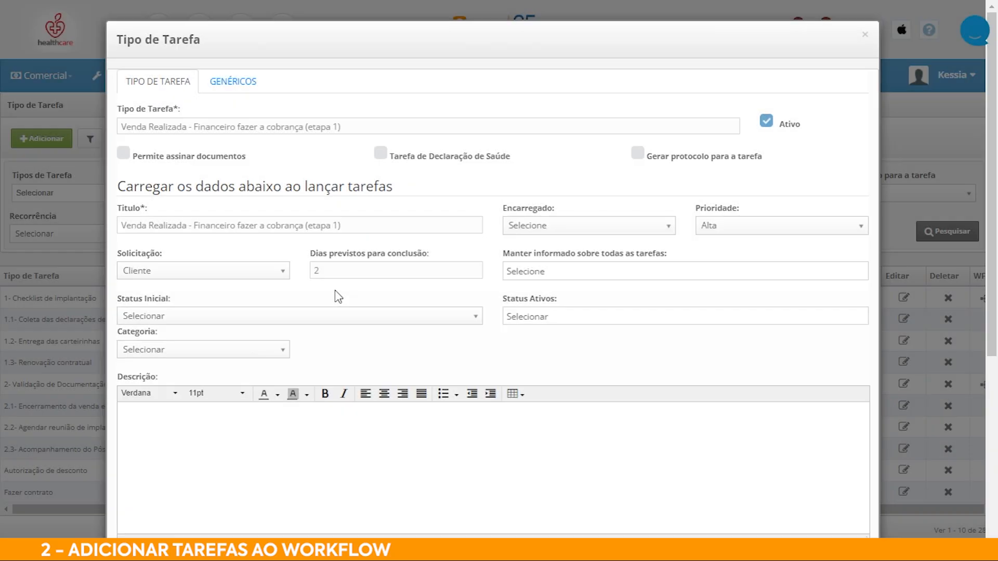
- Link the task type to the Venda Realizada workflow and mark it as the start of the workflow
scroll(337, 295, down, 6)
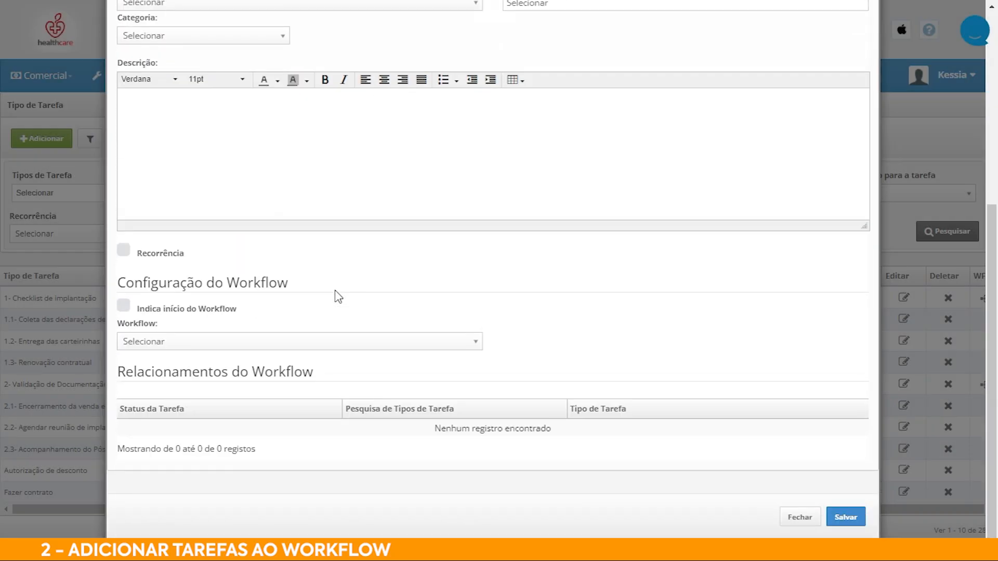
click(354, 344)
click(188, 419)
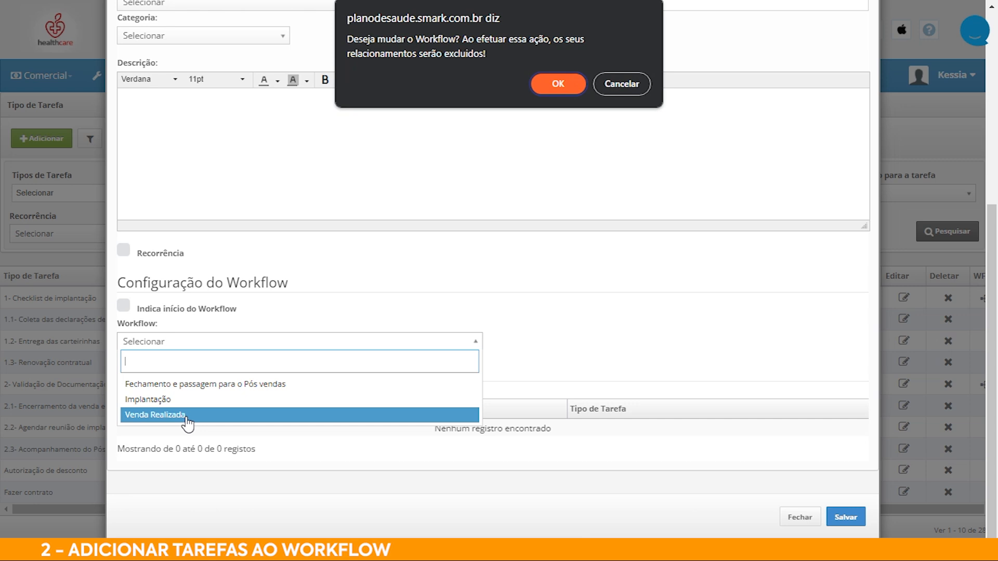
click(558, 86)
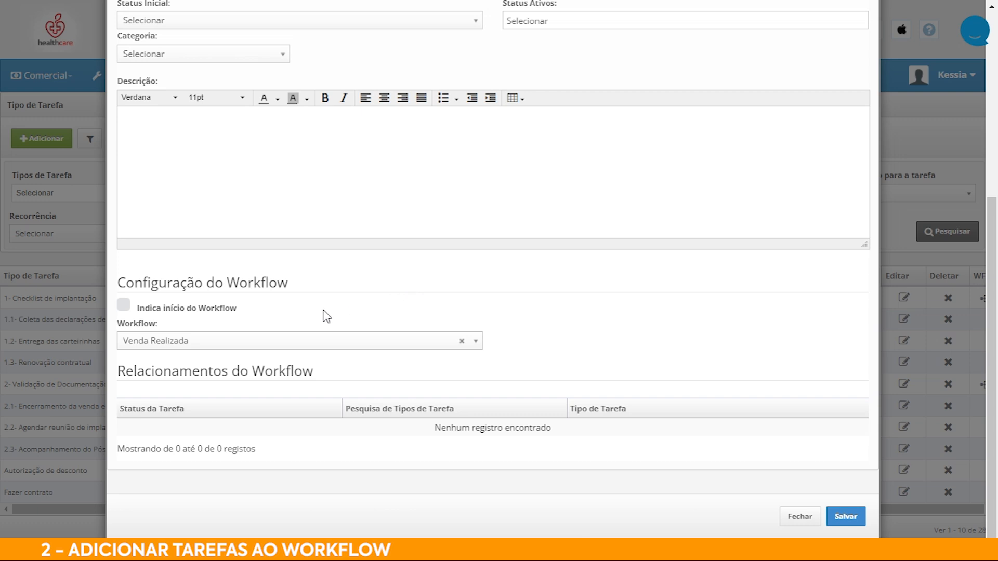
click(135, 309)
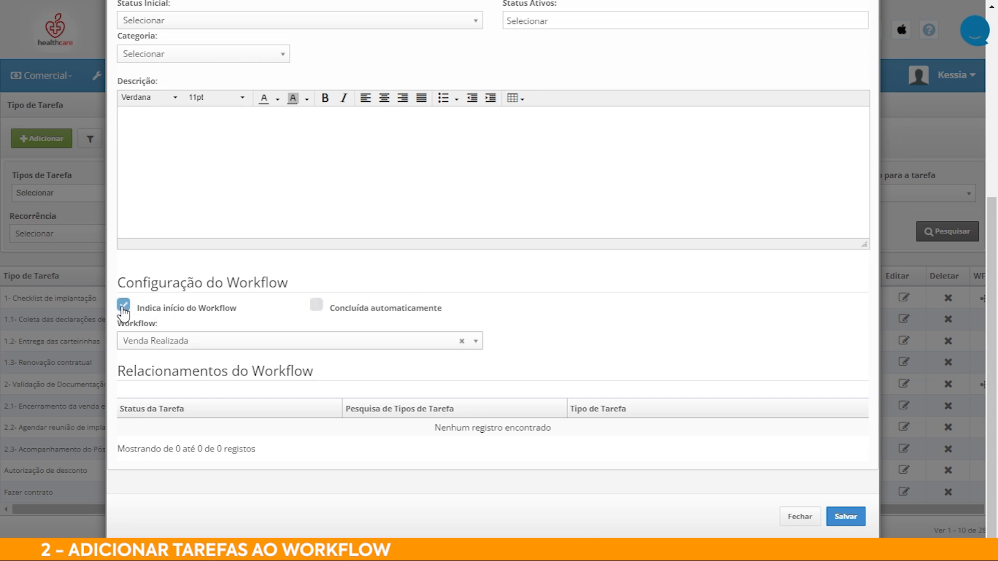
- Enable the statuses Aguardando Retorno Cliente, Aguardar, Cancelada, Concluída and Em Andamento, set the initial status to Não Iniciada, and save the task type
scroll(557, 287, up, 6)
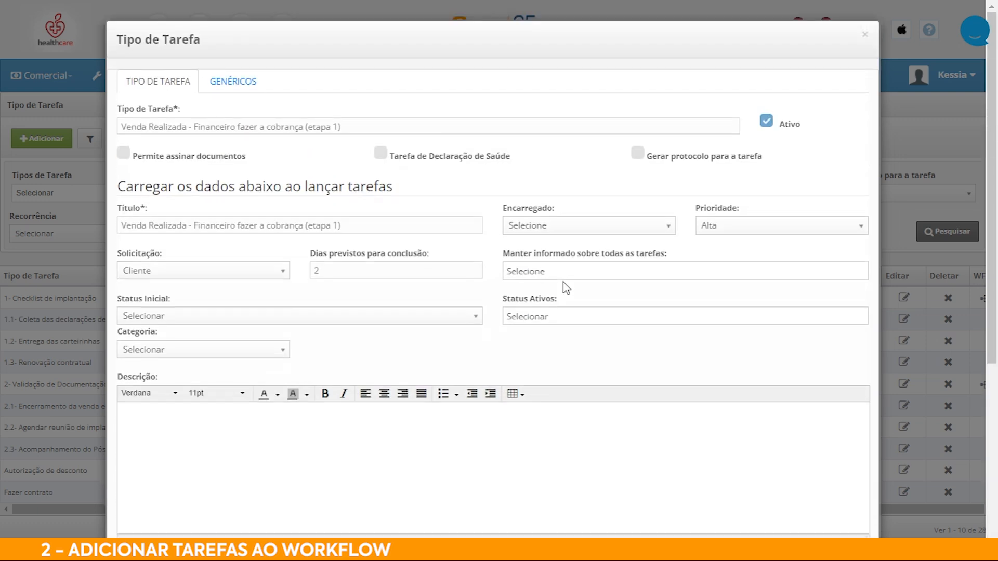
click(565, 316)
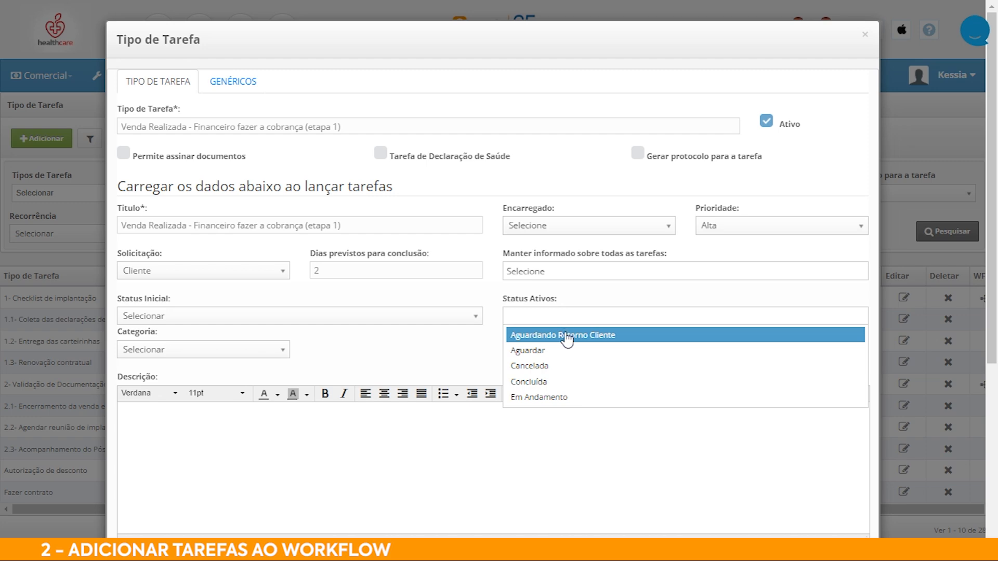
click(566, 335)
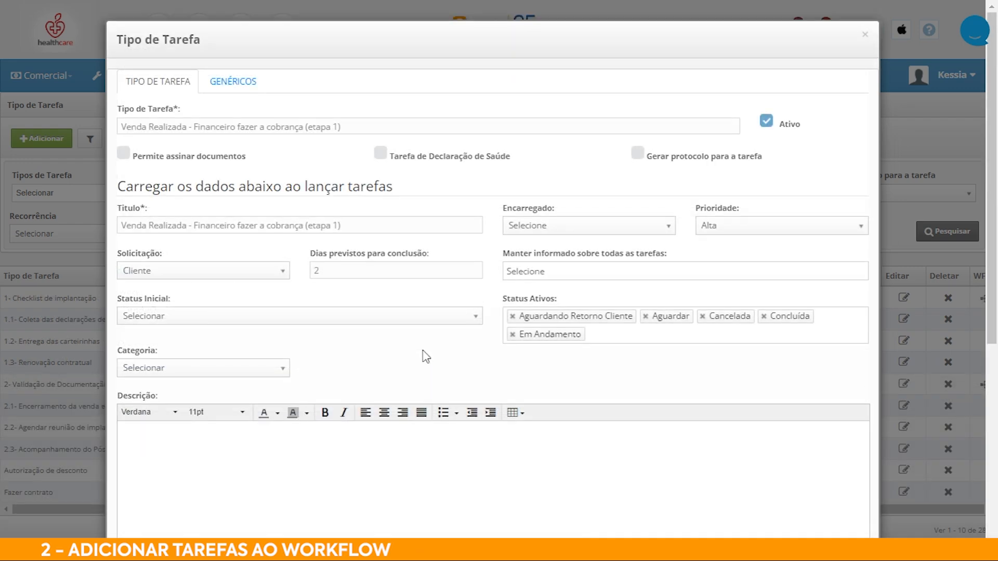
click(401, 318)
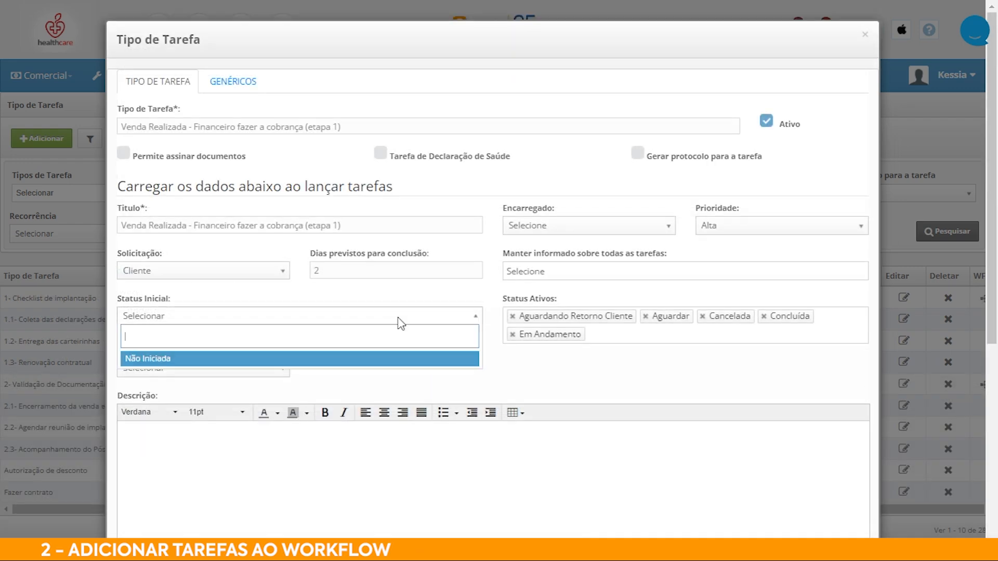
click(391, 359)
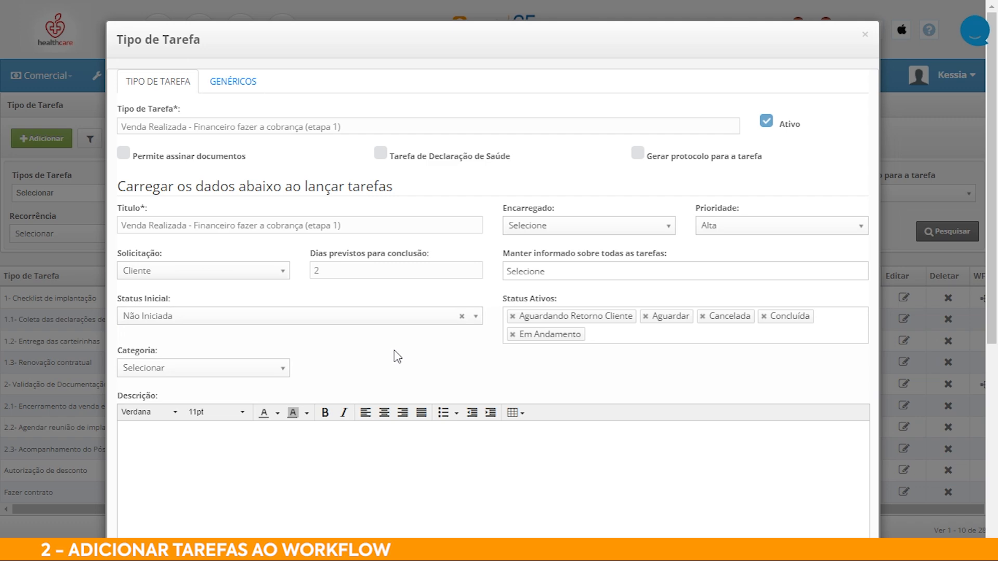
scroll(397, 356, down, 6)
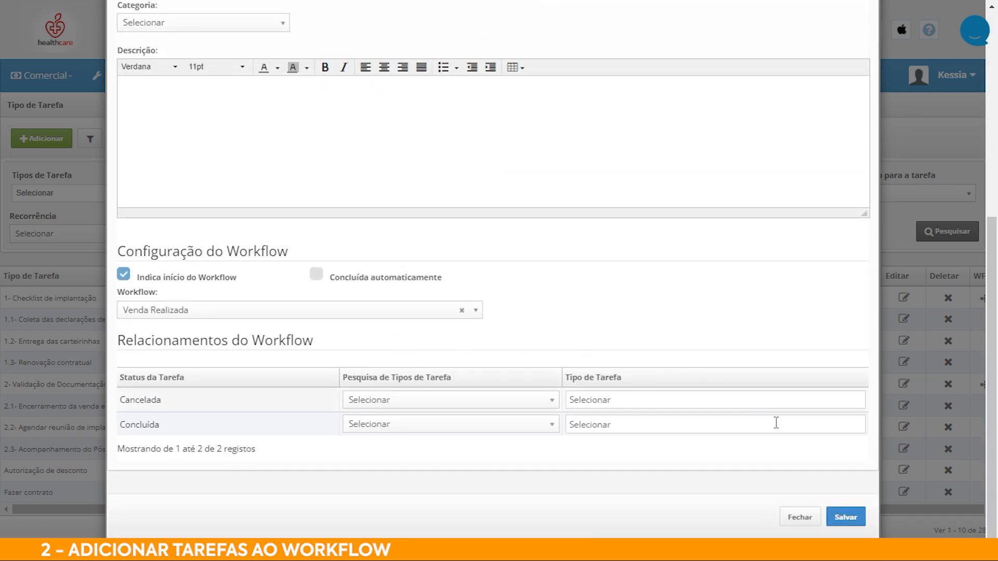
click(837, 519)
- Add the task type "Venda Realizada - Passar o cliente para pós-venda (etapa 2)" with the same title and link it to the Venda Realizada workflow
click(55, 141)
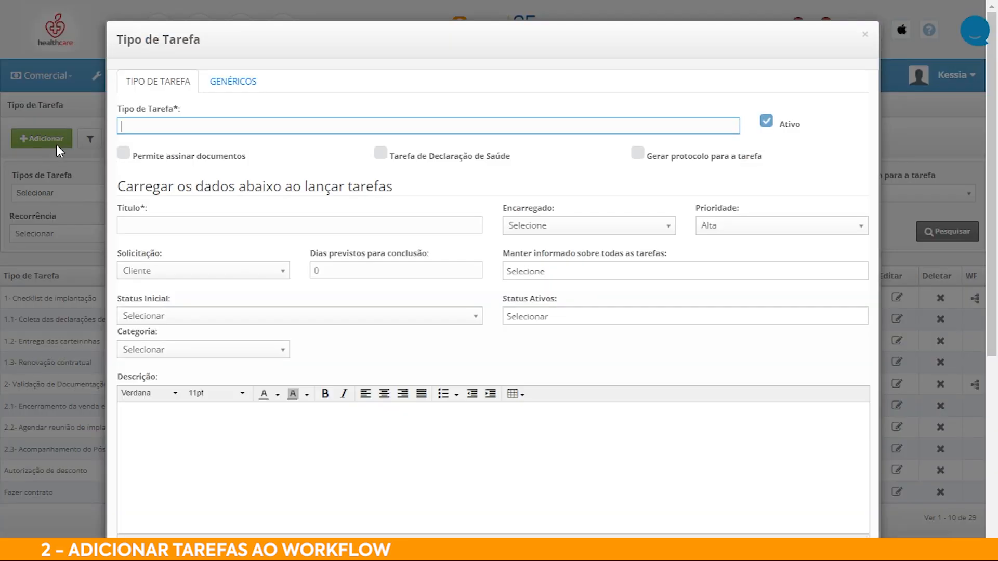
text(Venda Realizada - Passar o cliente para pós-venda (etapa 2)
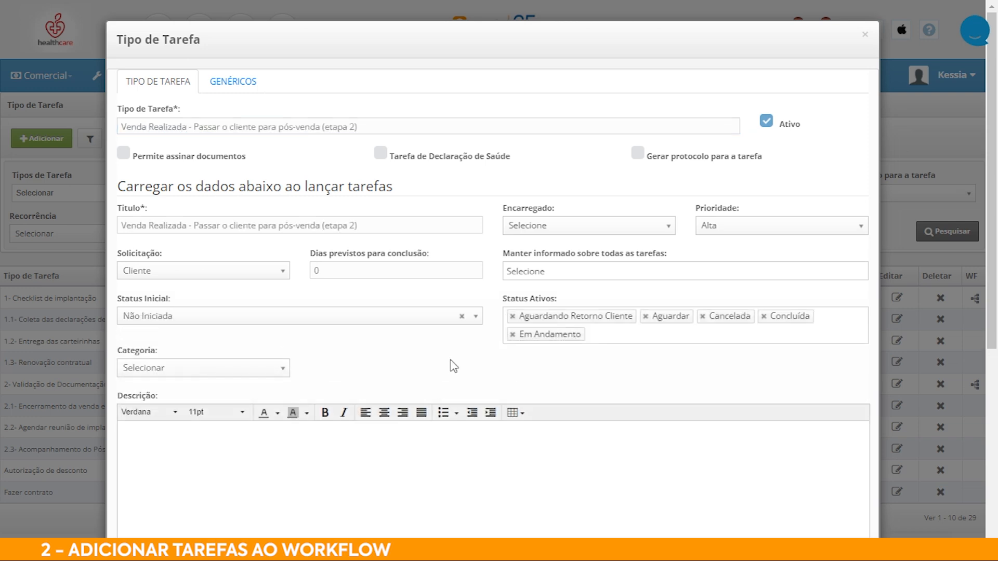
scroll(450, 364, down, 6)
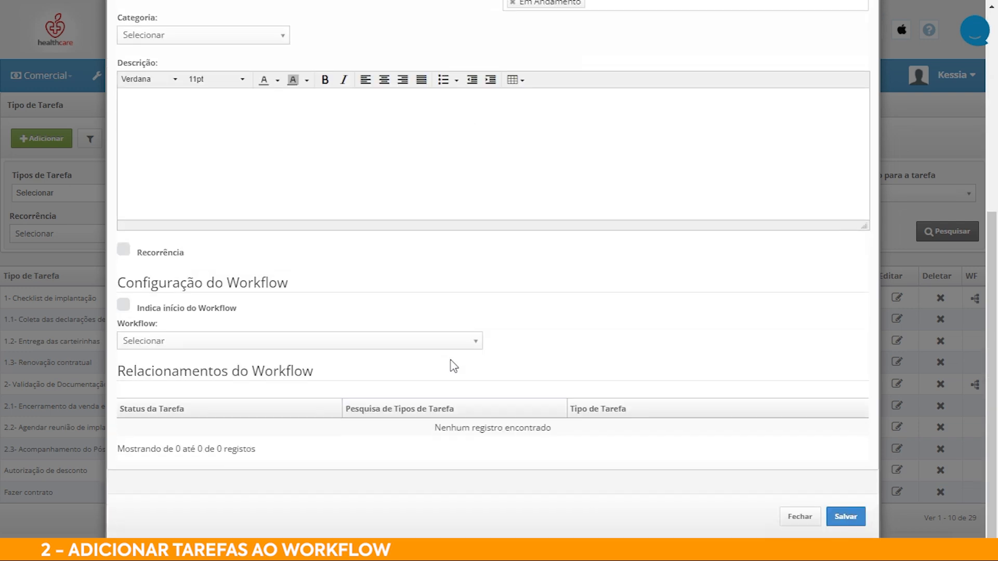
click(430, 346)
click(150, 415)
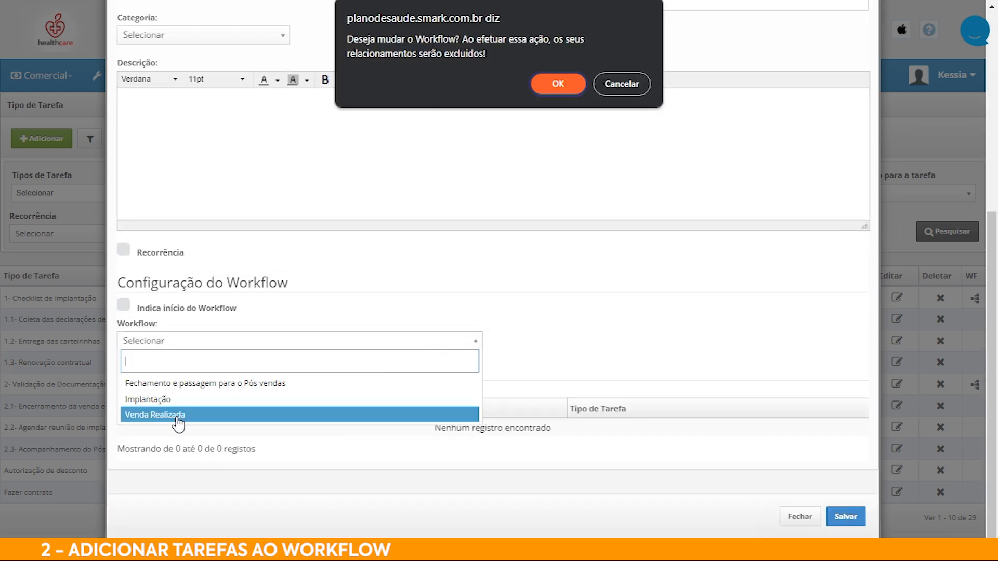
click(558, 88)
scroll(559, 92, down, 1)
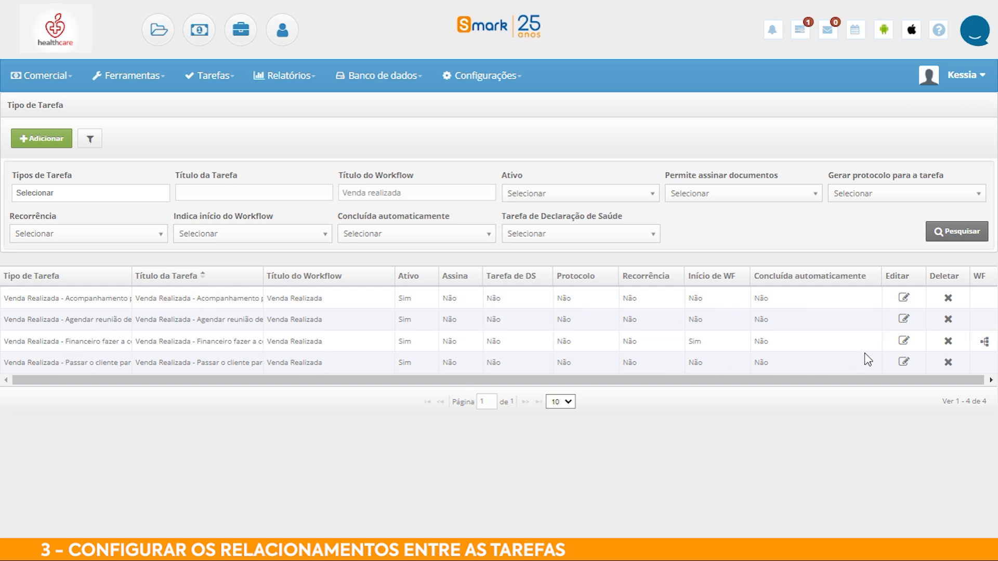
- In the etapa 1 task type, relate the Concluída status to the task type "Venda Realizada - Passar o cliente para pós-venda (etapa 2)"
click(903, 341)
scroll(591, 379, down, 7)
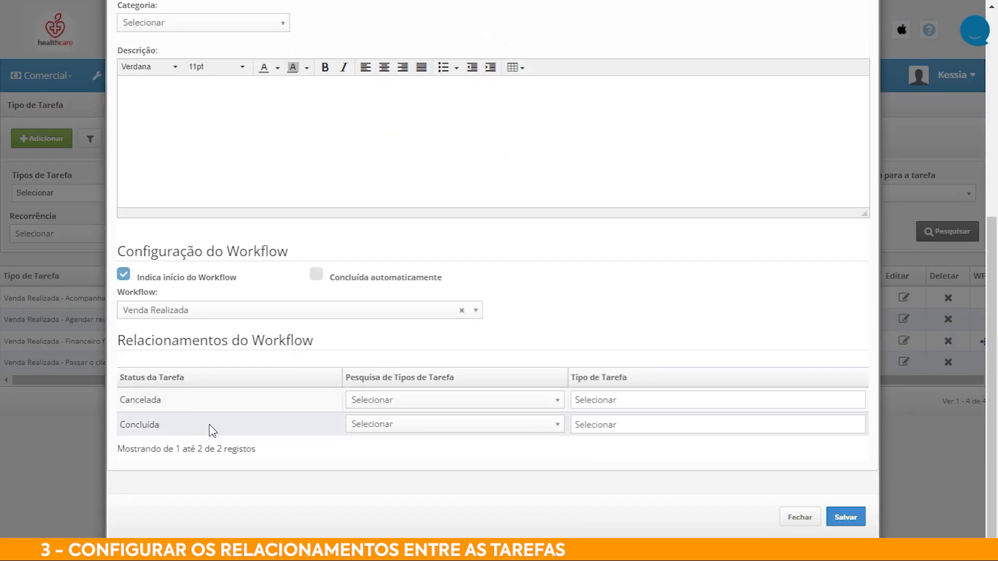
click(557, 424)
text(v)
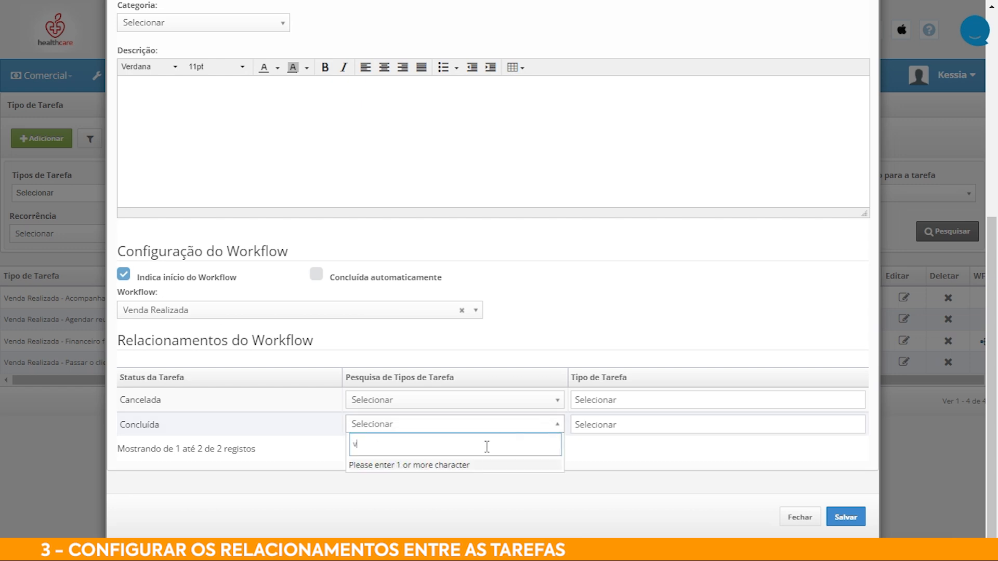
text(enda)
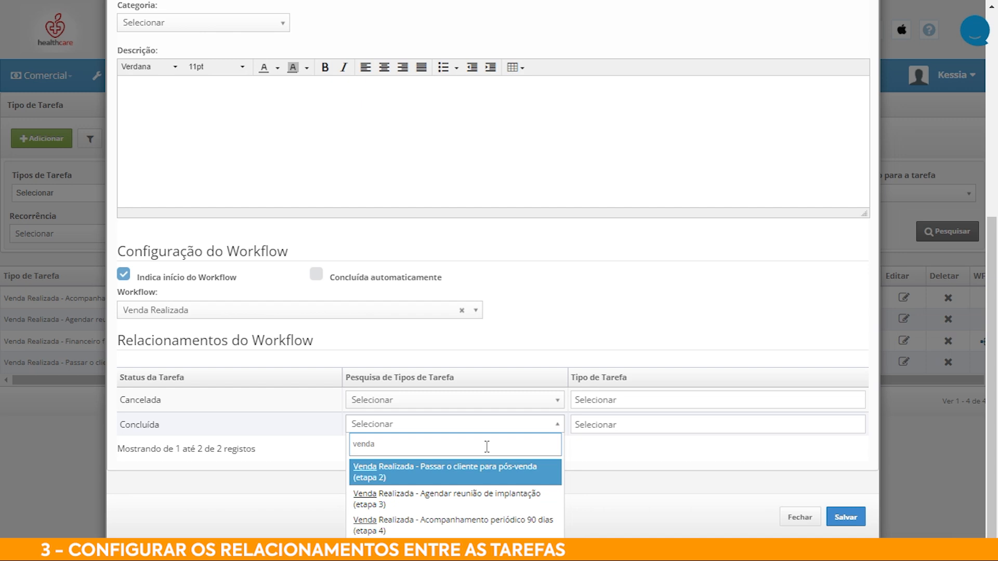
click(484, 485)
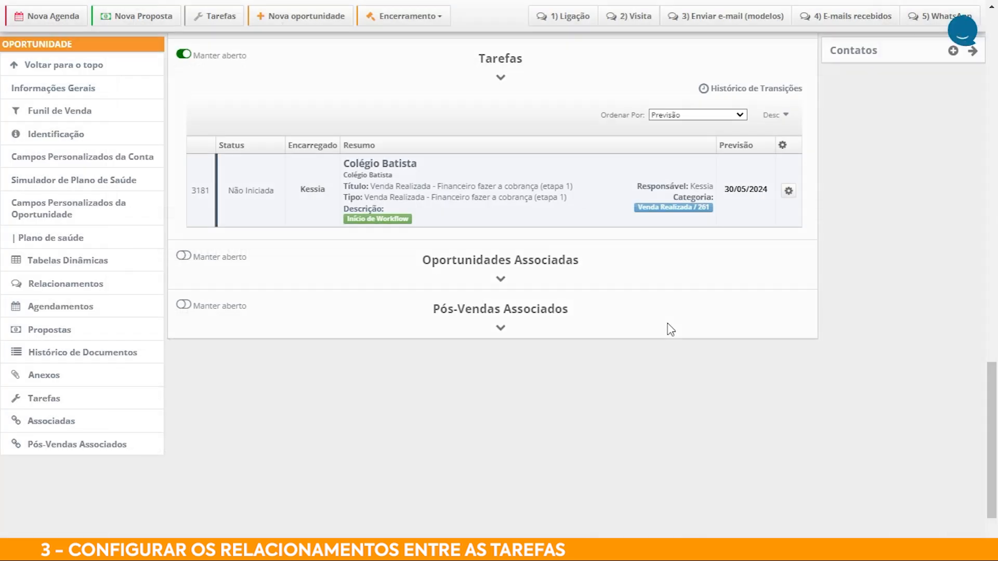
- Test the workflow in the Colégio Batista opportunity by changing the etapa 1 task's status to Concluída and confirming
click(258, 197)
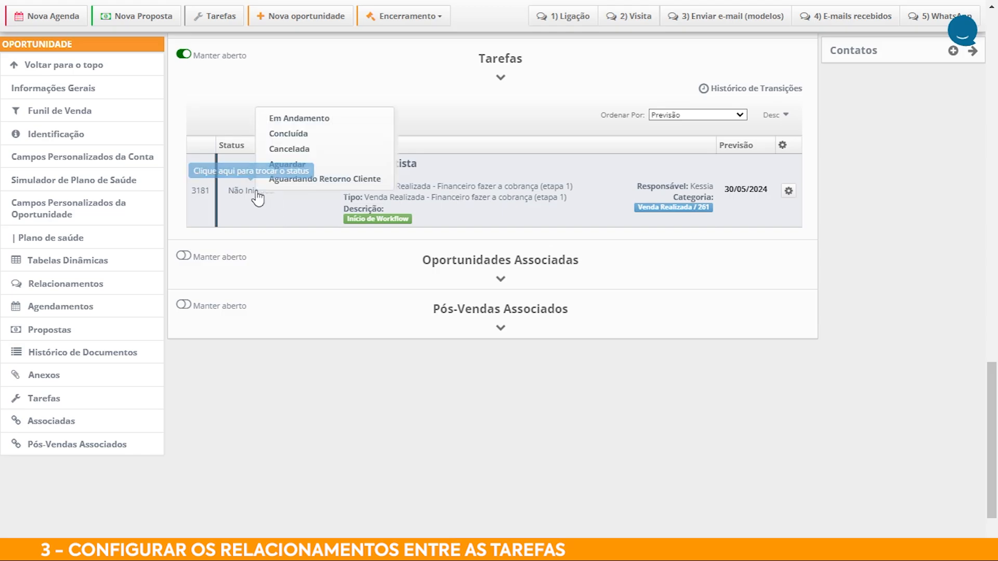
click(288, 133)
click(647, 156)
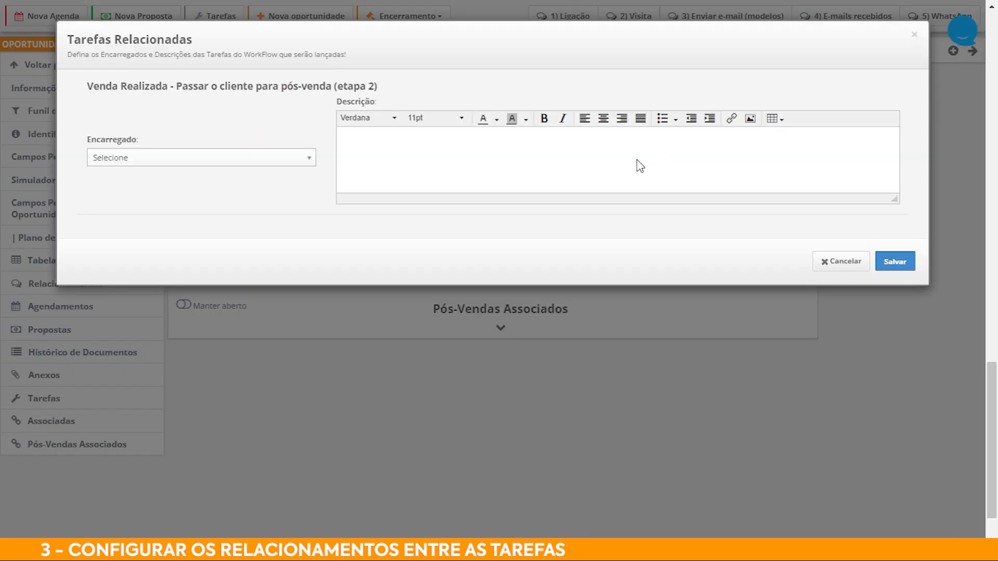
- Assign a responsible user to the related task "Venda Realizada - Passar o cliente para pós-venda (etapa 2)" and save it
click(311, 158)
text(k)
click(279, 216)
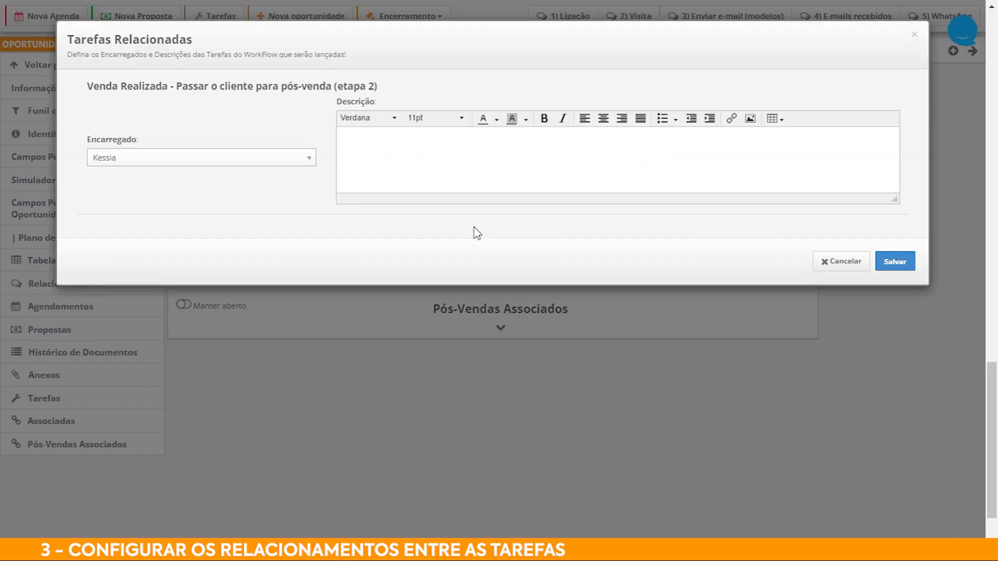
click(895, 261)
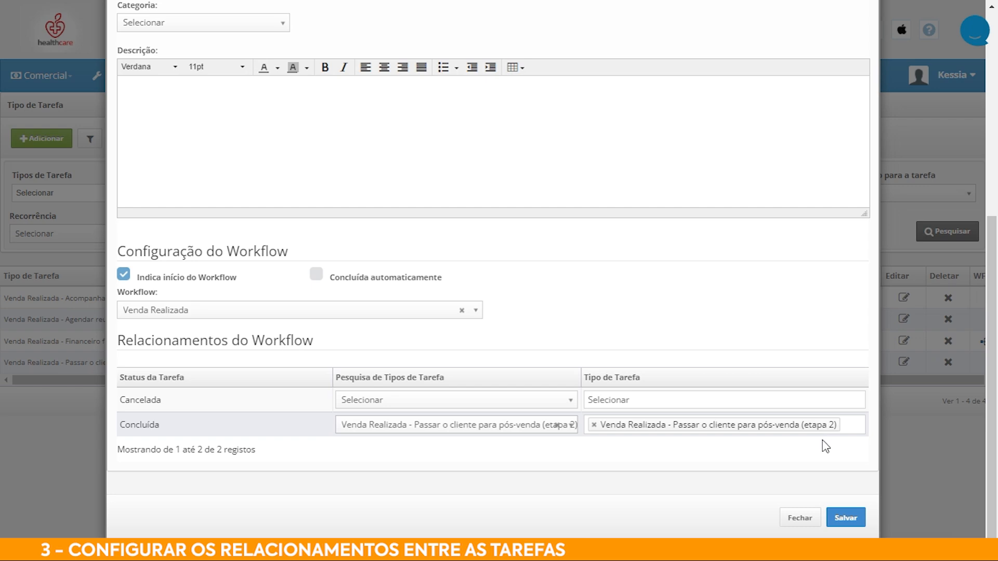
- In the etapa 2 task type, relate the Concluída status to the task type "Venda Realizada - Agendar reunião de implantação (etapa 3)"
click(897, 361)
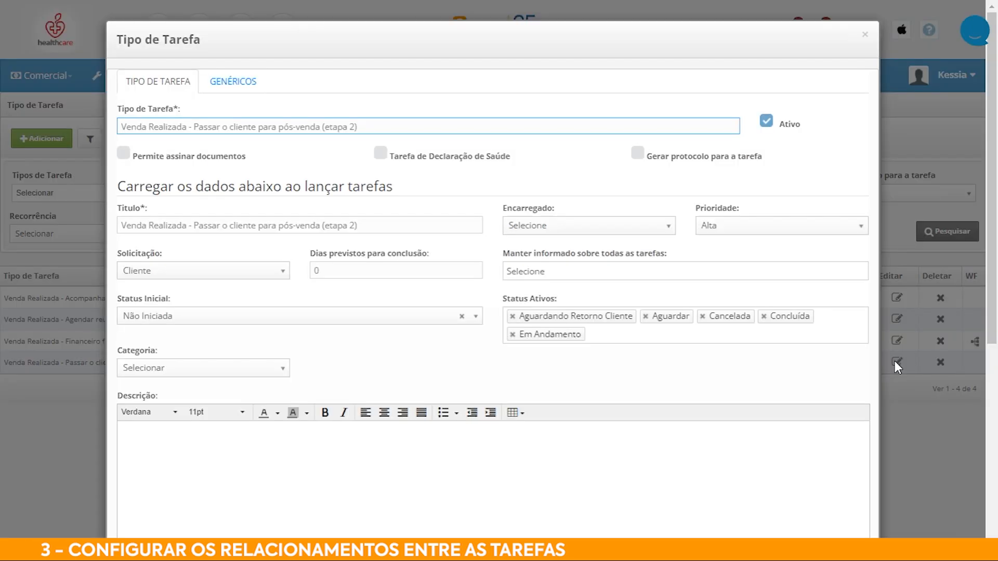
scroll(767, 387, down, 10)
click(519, 426)
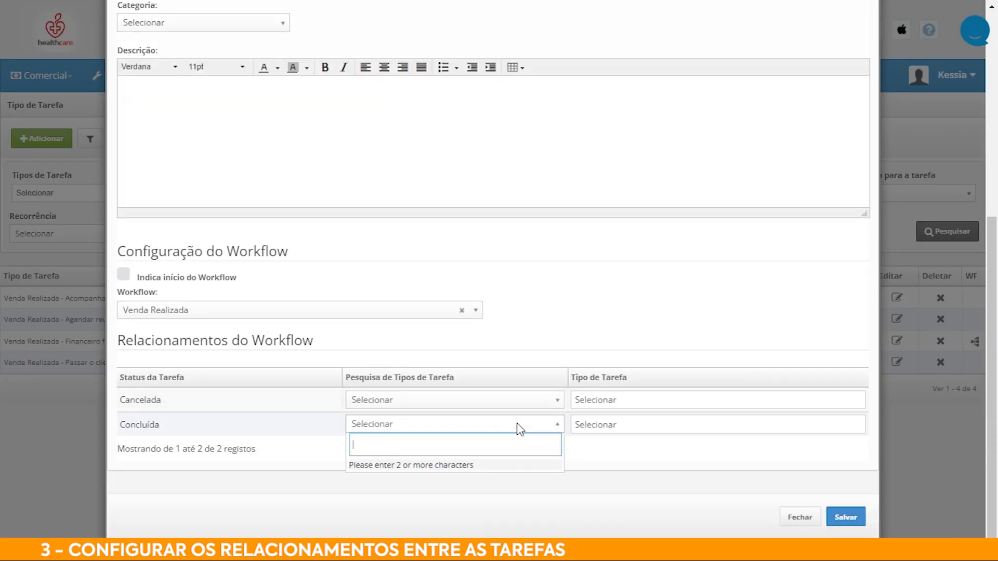
text(venda)
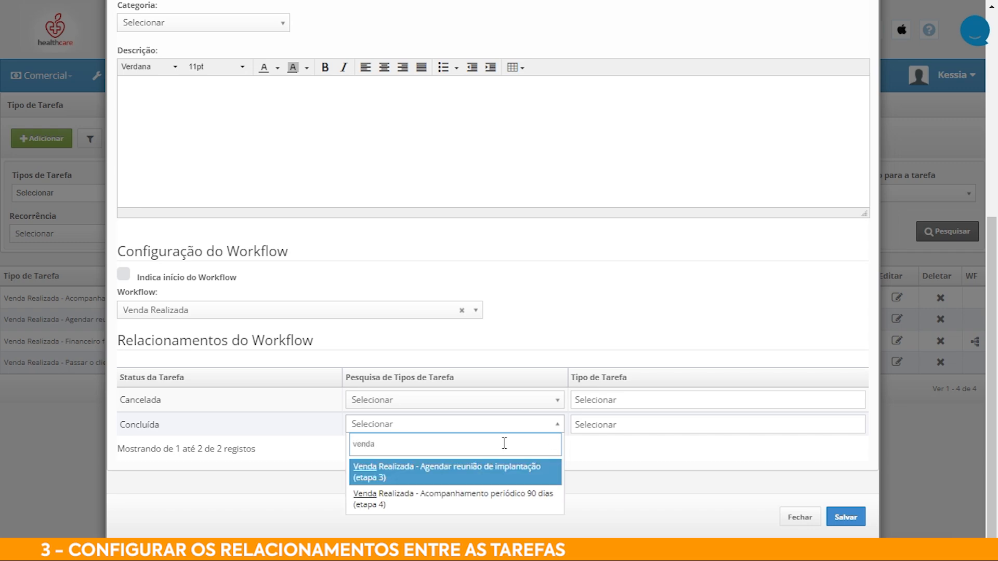
click(486, 472)
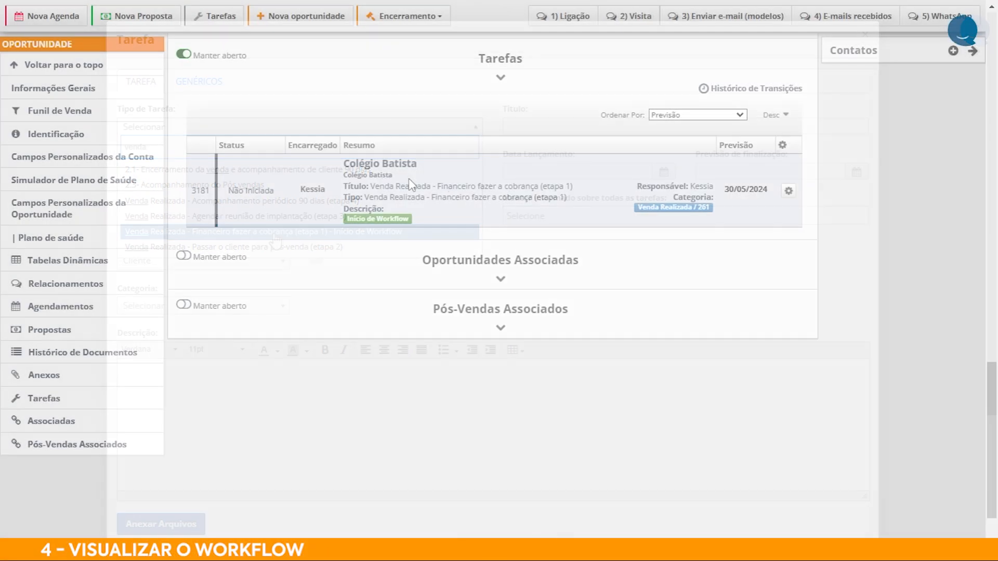
- Set the Colégio Batista etapa 1 task to Concluída and save the related etapa 2 task with its assigned user
click(255, 193)
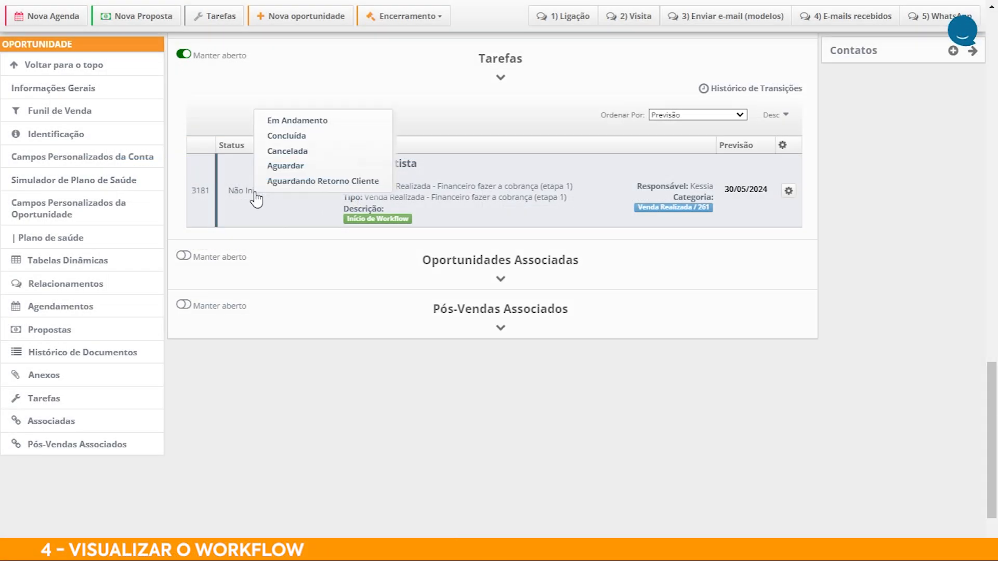
click(291, 133)
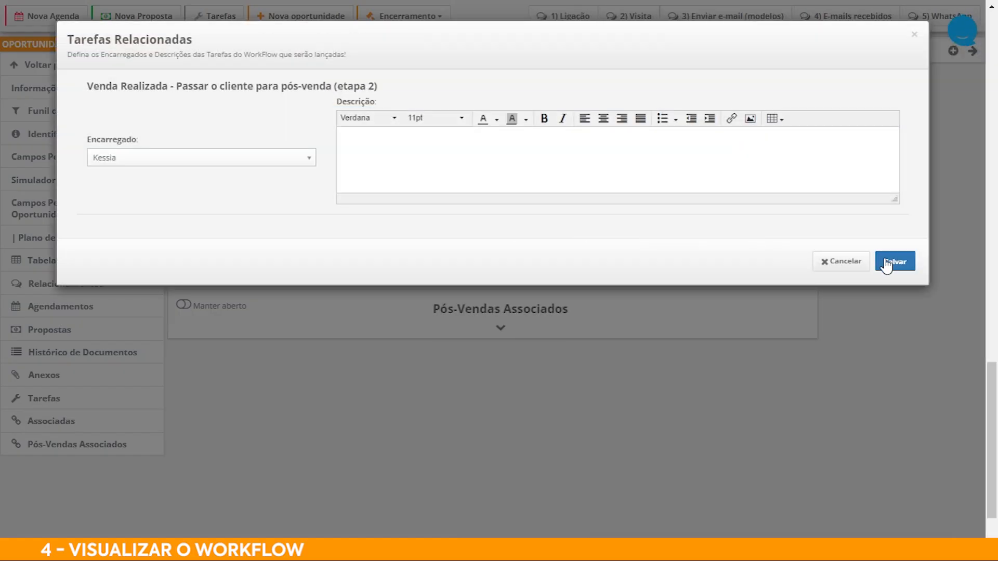
click(892, 262)
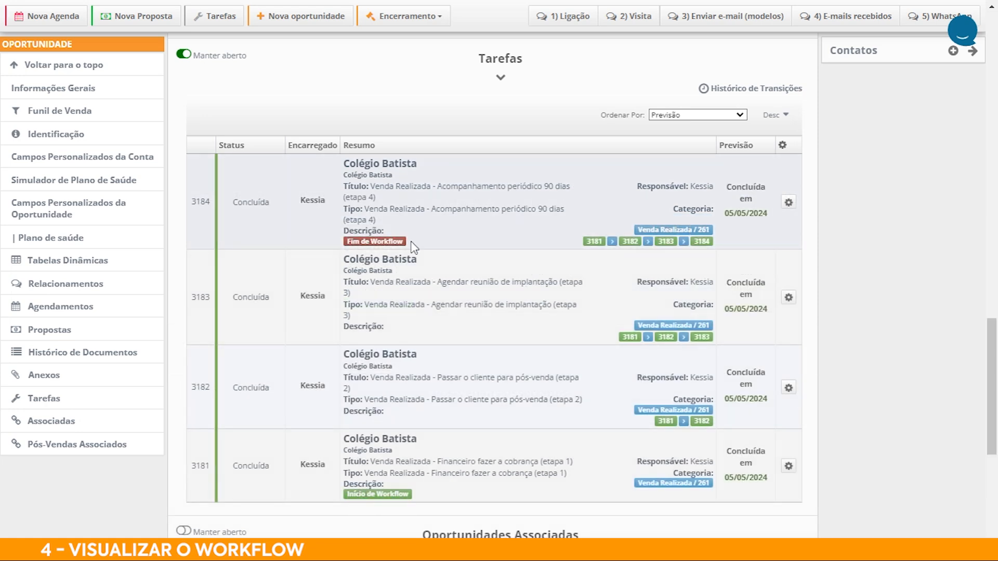
- Open the details of the etapa 4 task to examine its workflow diagram, and inspect the diagram of task type "2- Validação de Documentação"
mouse_move(634, 249)
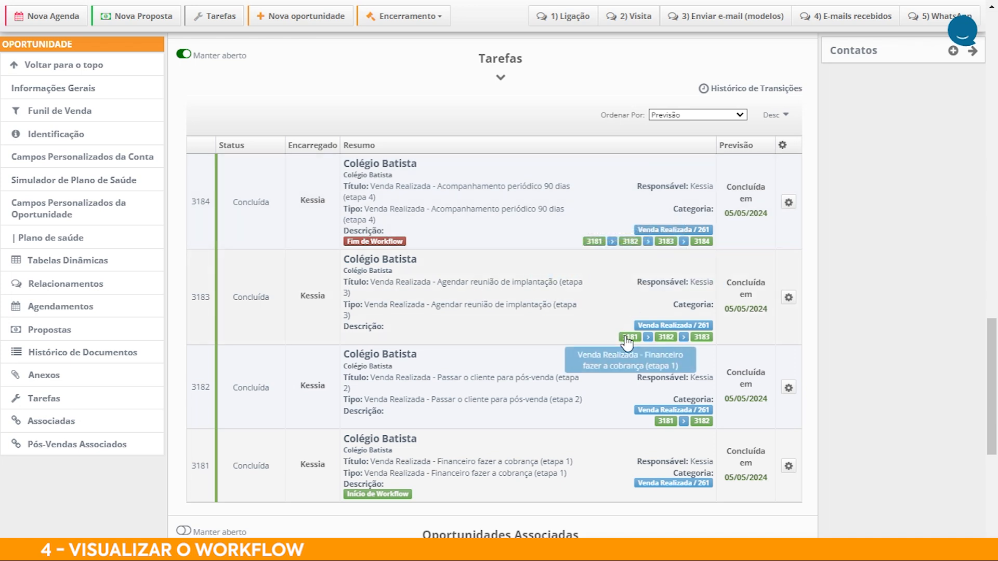
click(789, 202)
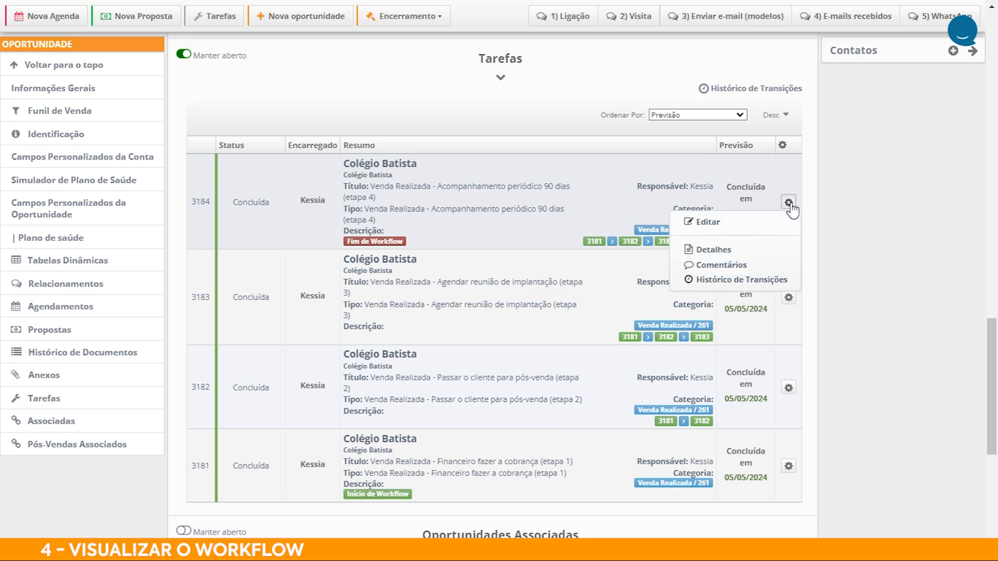
click(769, 258)
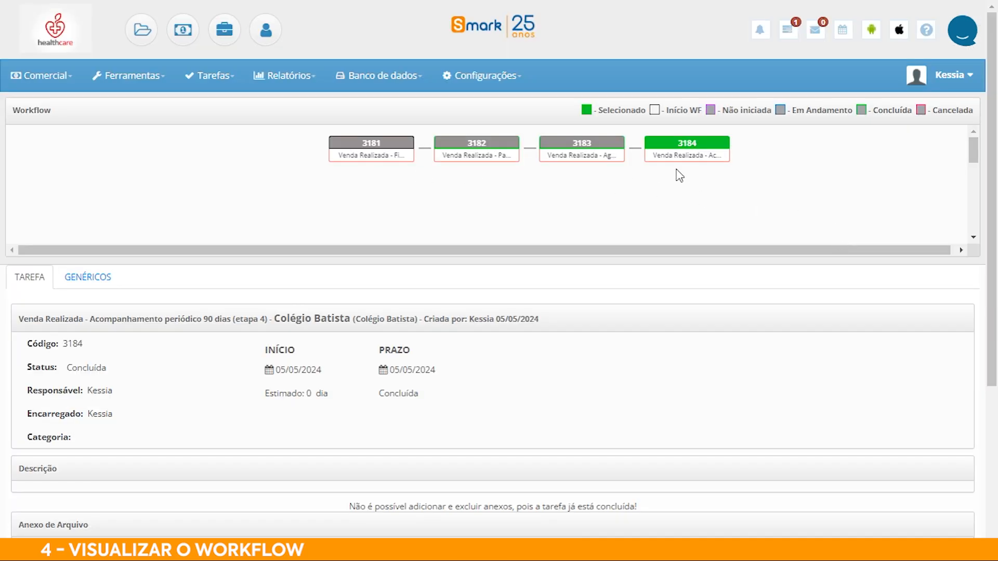
mouse_move(694, 165)
mouse_move(388, 166)
mouse_move(516, 154)
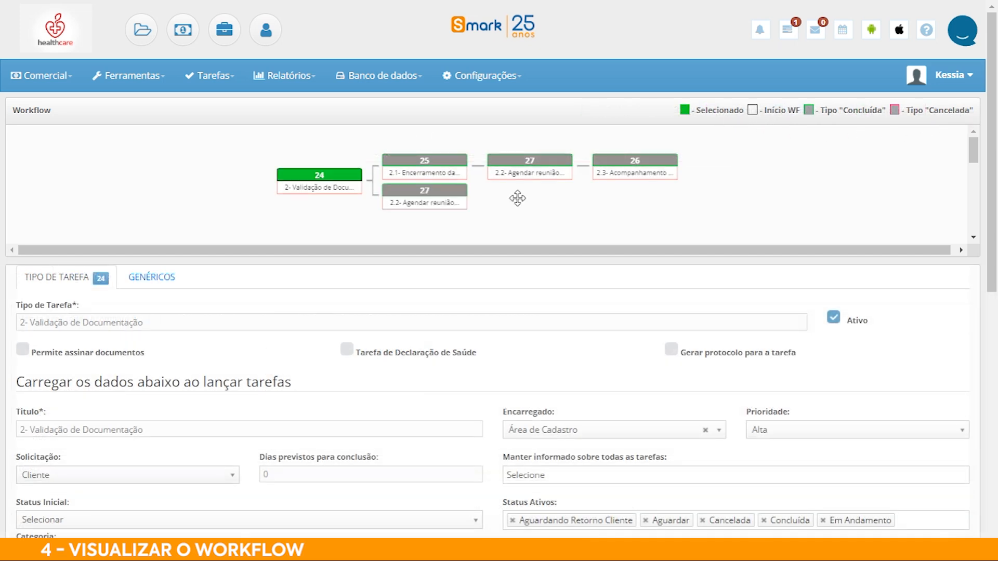
drag(518, 198, 574, 218)
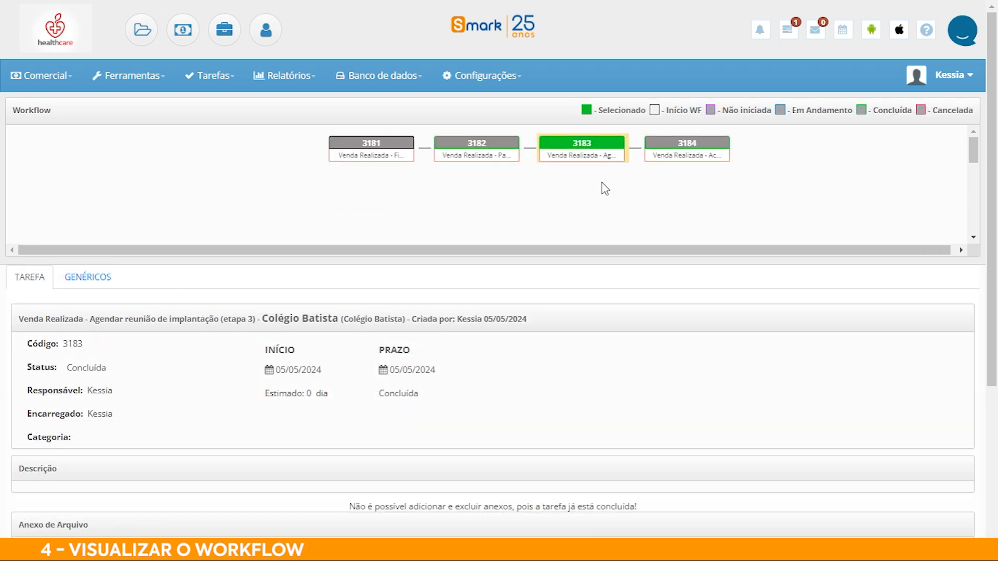
- Review the details of the etapa 2, etapa 1 and etapa 4 tasks from the Venda Realizada workflow diagram
click(482, 156)
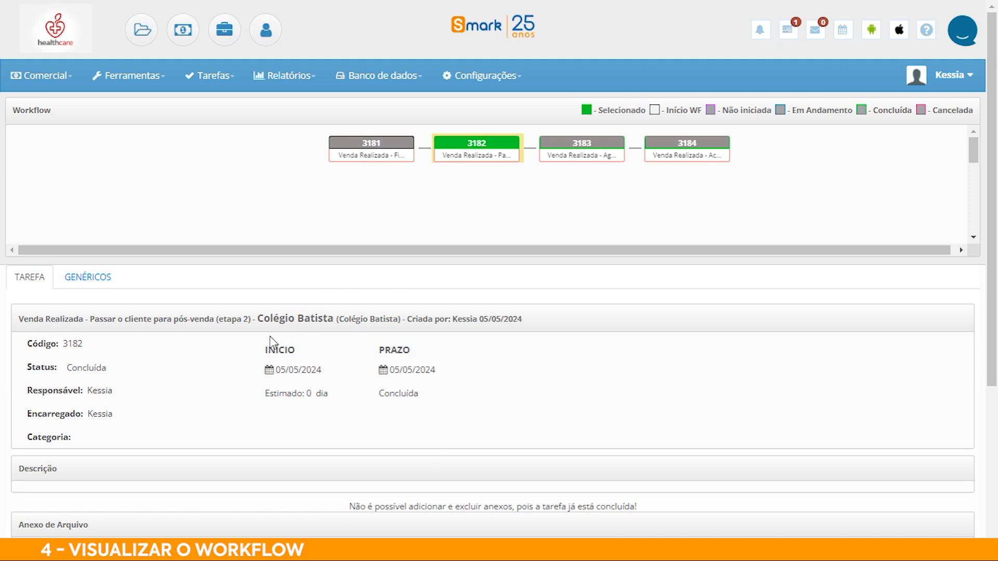
click(397, 159)
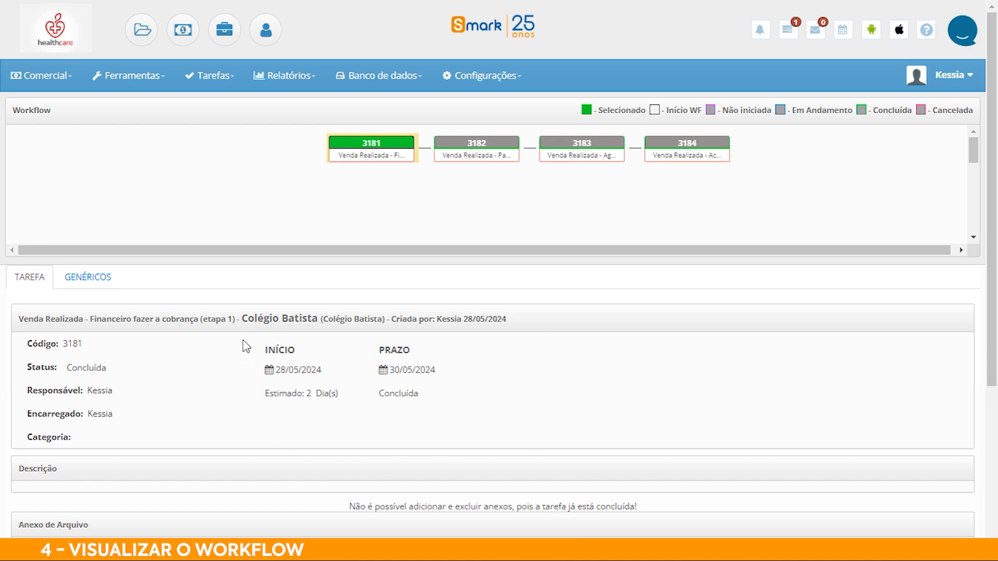
click(696, 158)
scroll(588, 418, down, 5)
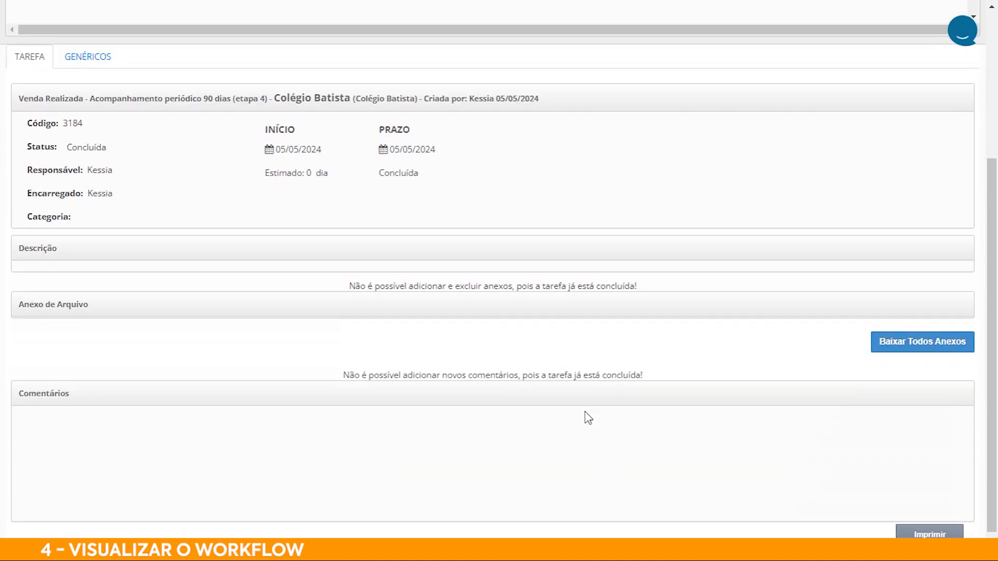
scroll(588, 419, up, 5)
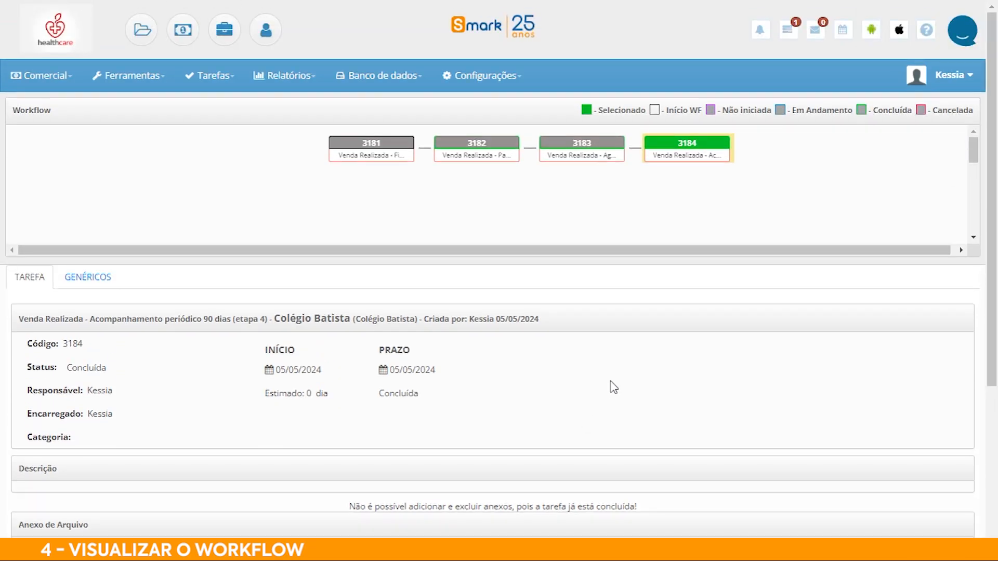